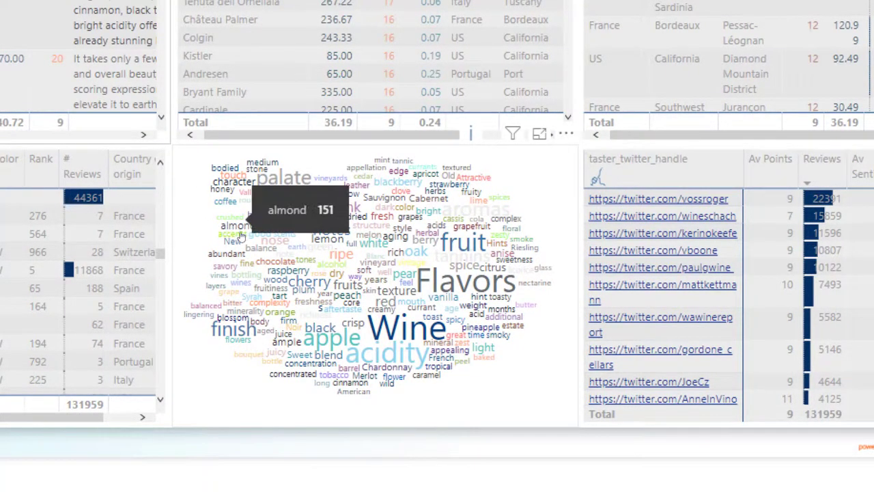
Filter the Country field to Italy on all pages, then collapse the Filters pane.
mouse_move(217, 221)
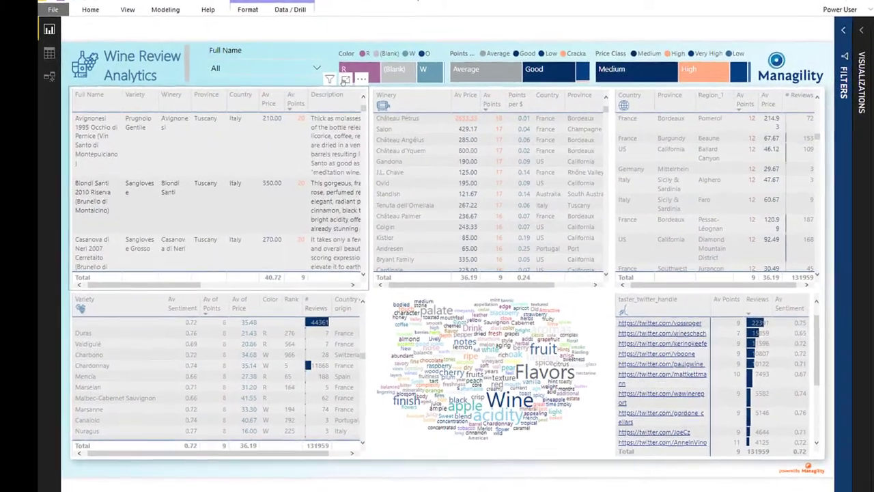
click(328, 82)
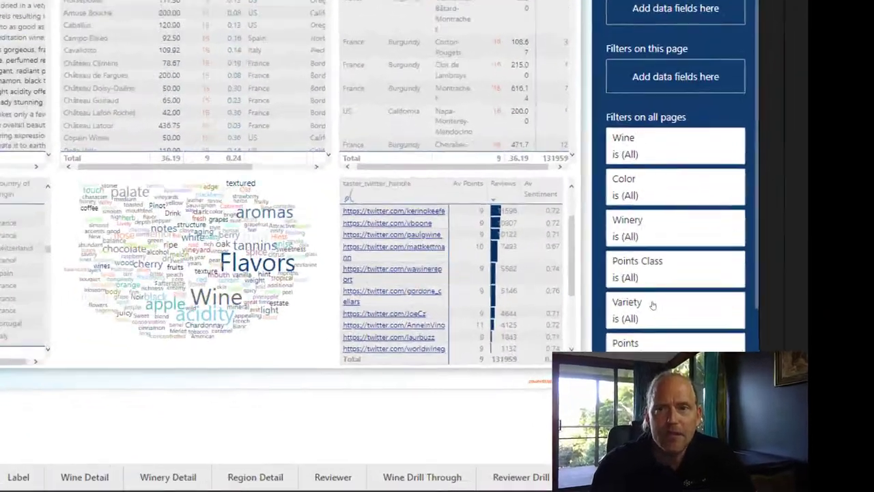
scroll(526, 108, down, 3)
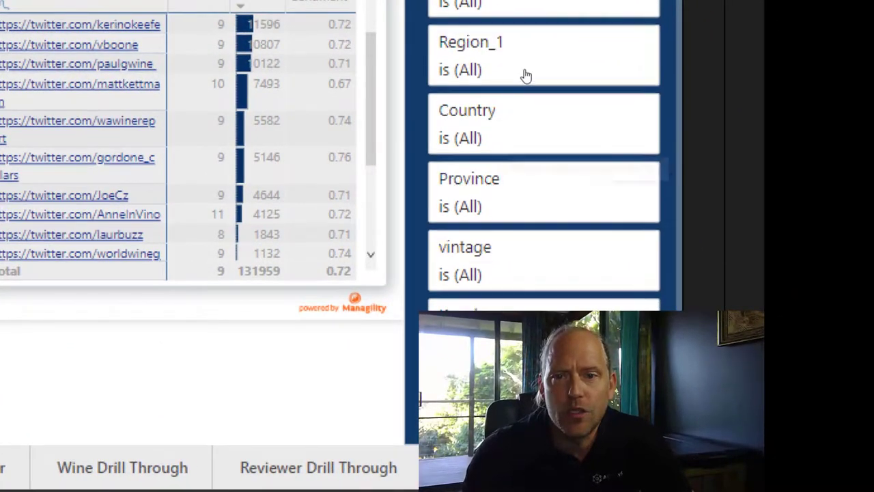
click(504, 141)
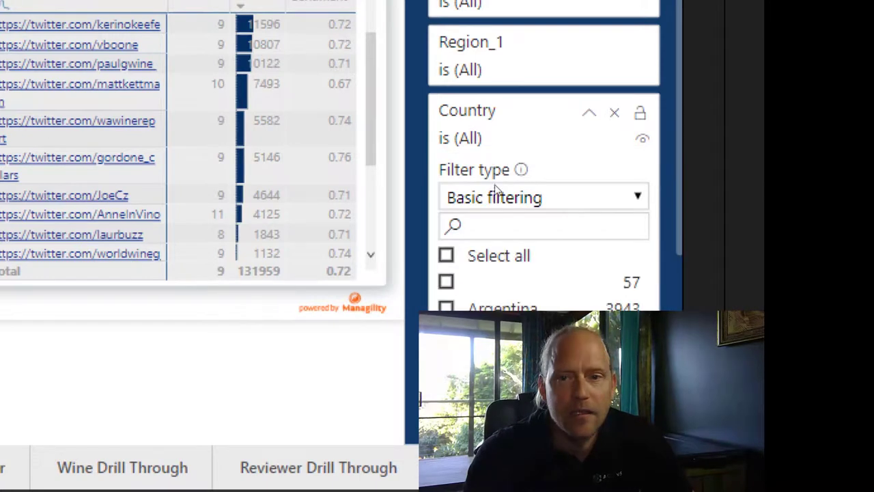
click(506, 229)
text(italy)
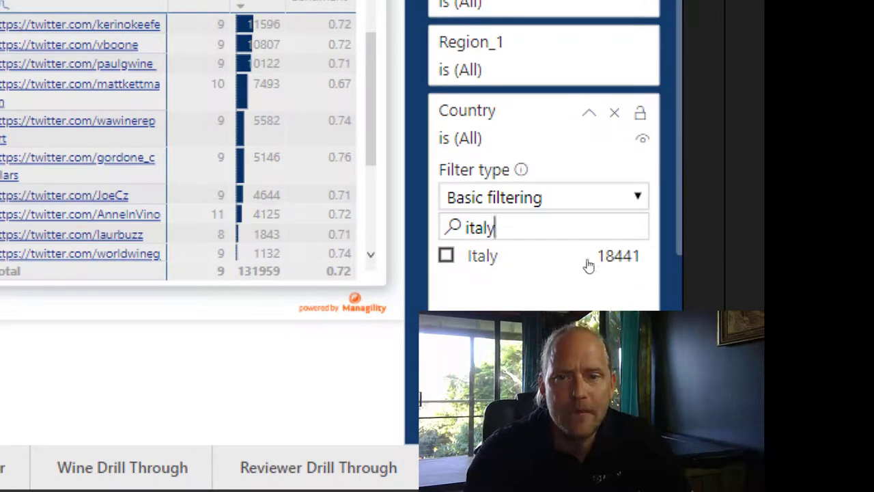
click(447, 256)
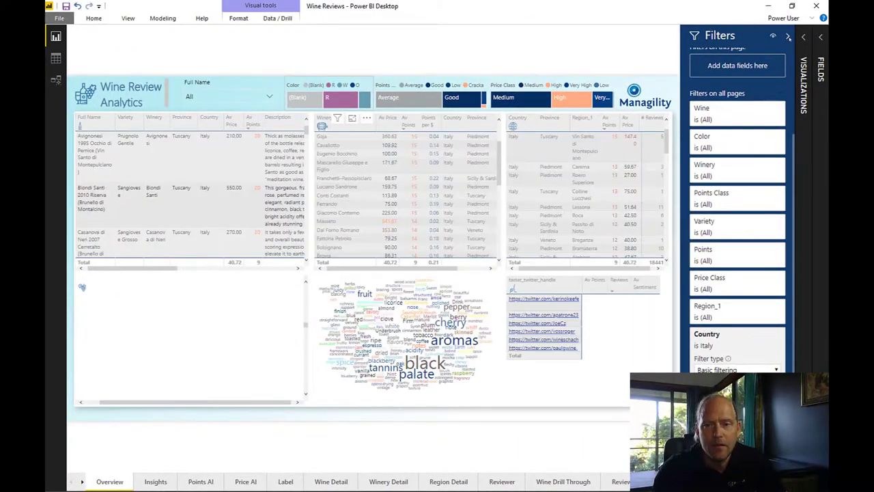
click(789, 37)
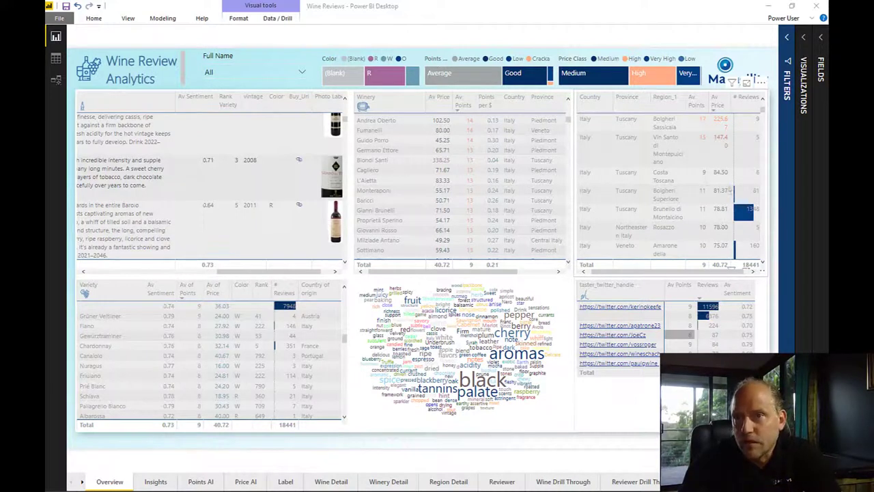
Focus the region table and sort it by Av Points descending, with Tuscany and Piedmont on top.
click(746, 82)
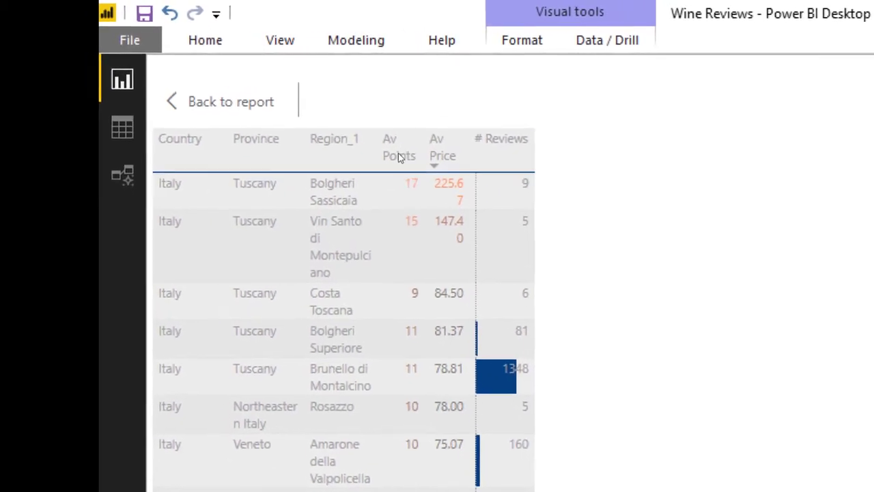
click(361, 140)
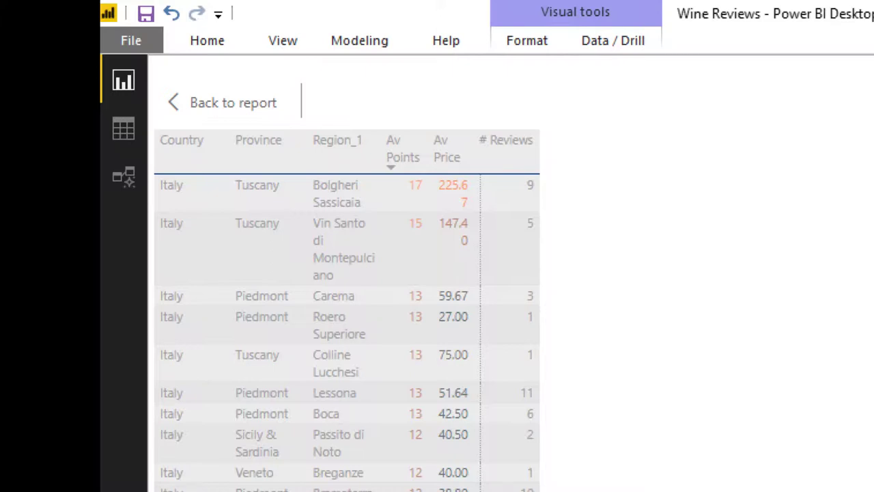
mouse_move(347, 192)
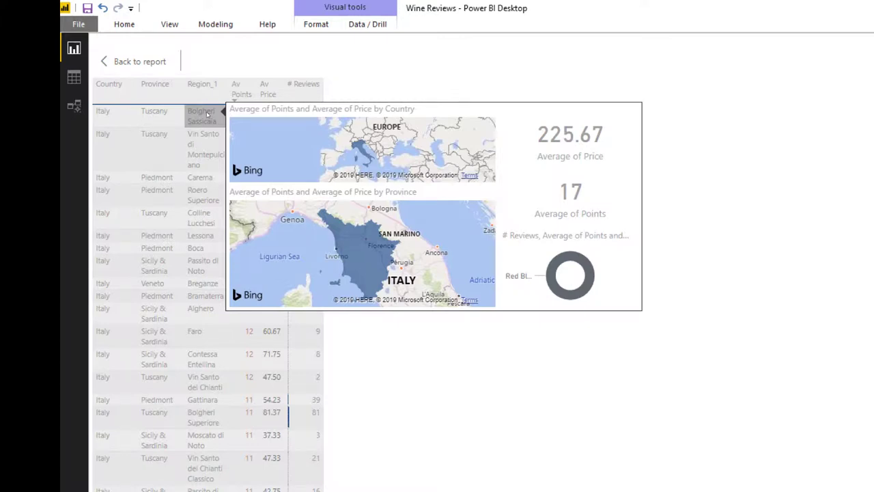
mouse_move(280, 422)
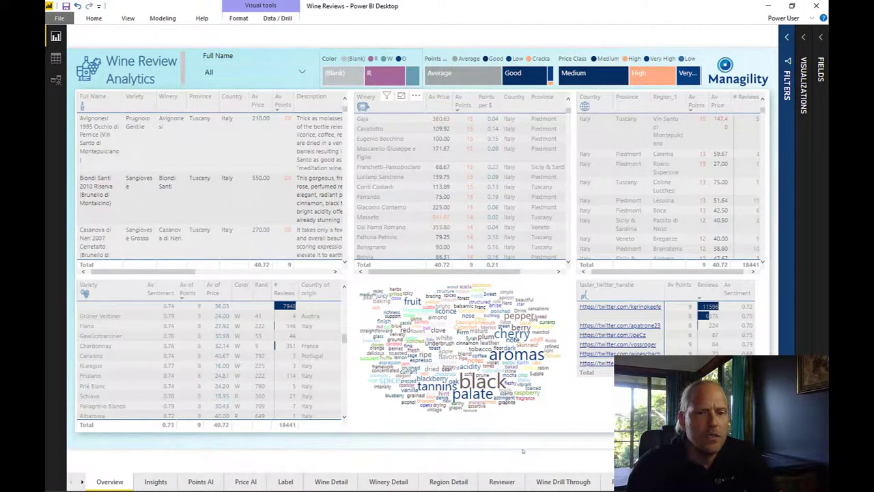
Cross-filter the overview to cherry reviews and view a Nebbiolo wine's report-page tooltip.
mouse_move(507, 336)
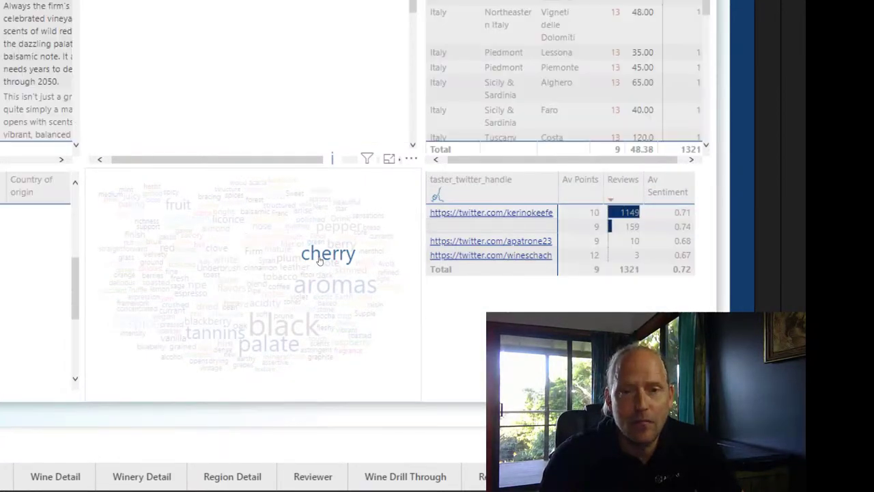
mouse_move(319, 260)
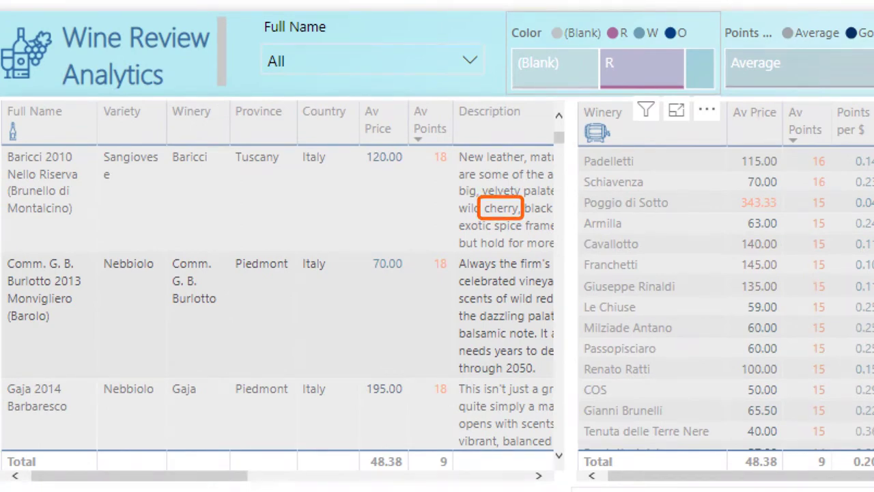
drag(175, 476, 229, 469)
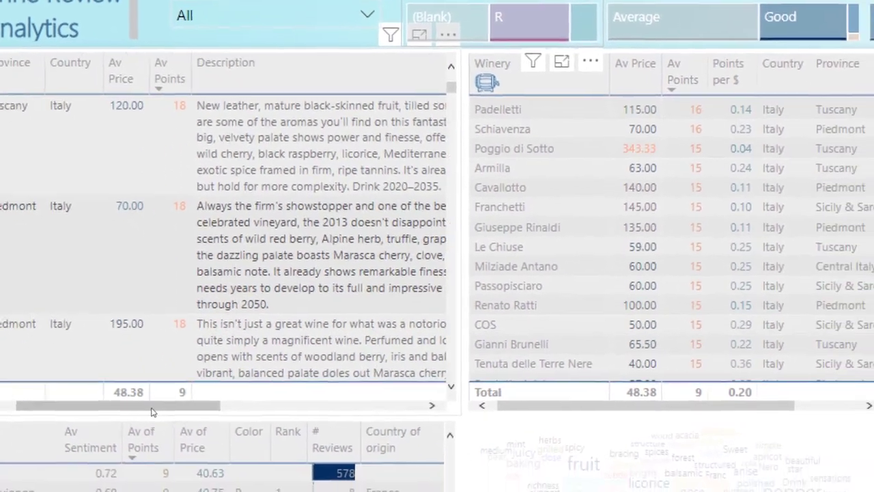
drag(152, 412, 113, 412)
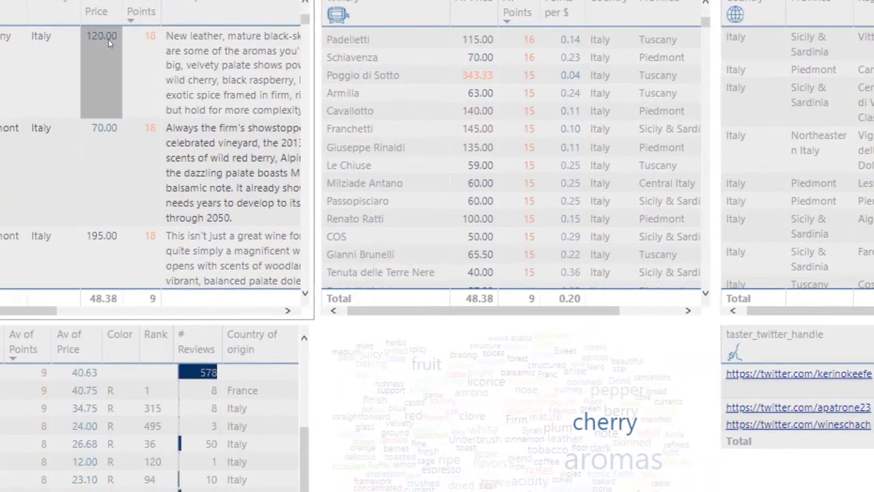
mouse_move(108, 38)
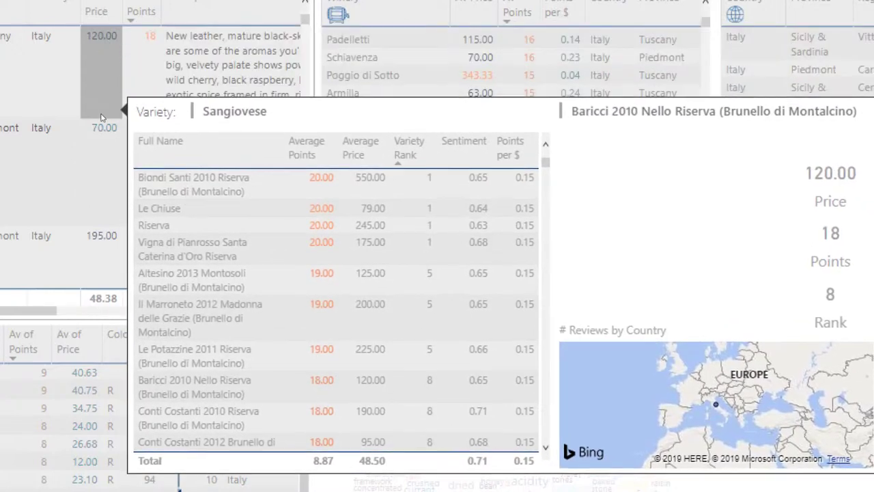
mouse_move(101, 128)
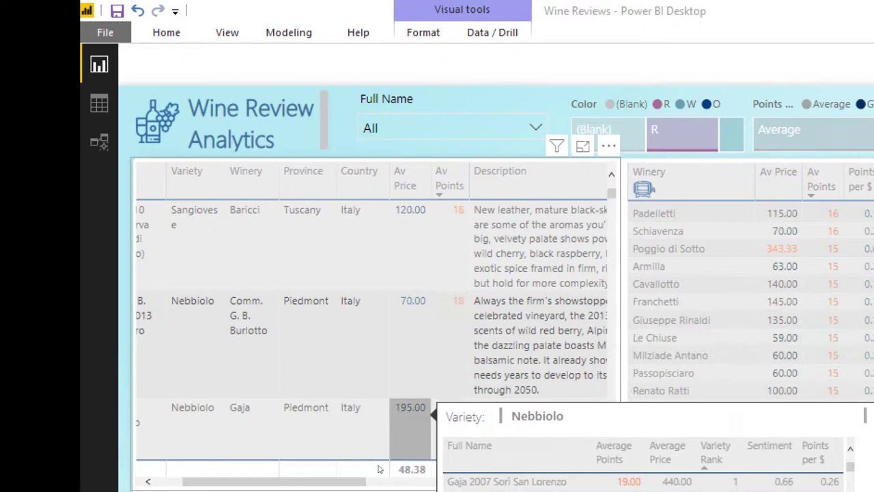
Scroll the wine table to Buy_Url and follow the 2013 Burlotto Monvigliero link.
drag(351, 485, 496, 485)
drag(551, 489, 567, 486)
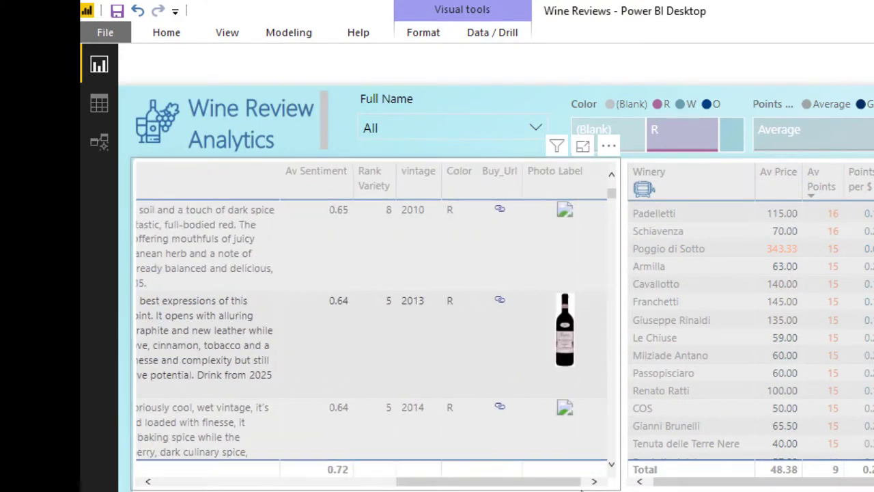
click(501, 301)
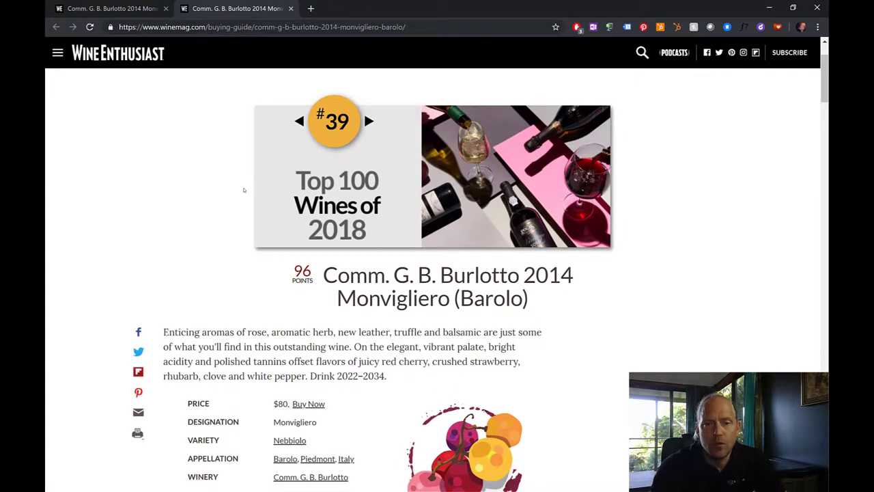
scroll(244, 190, down, 2)
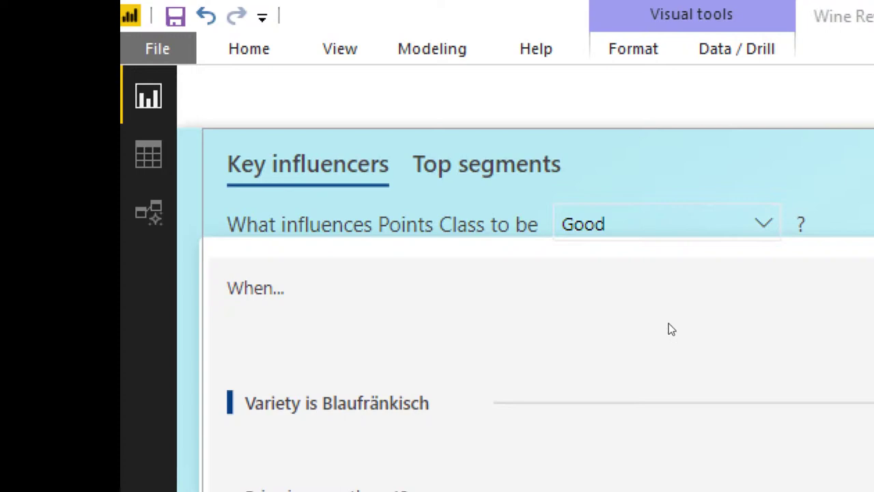
Open the 'What influences Points Class to be' value list, currently set to Good.
click(763, 224)
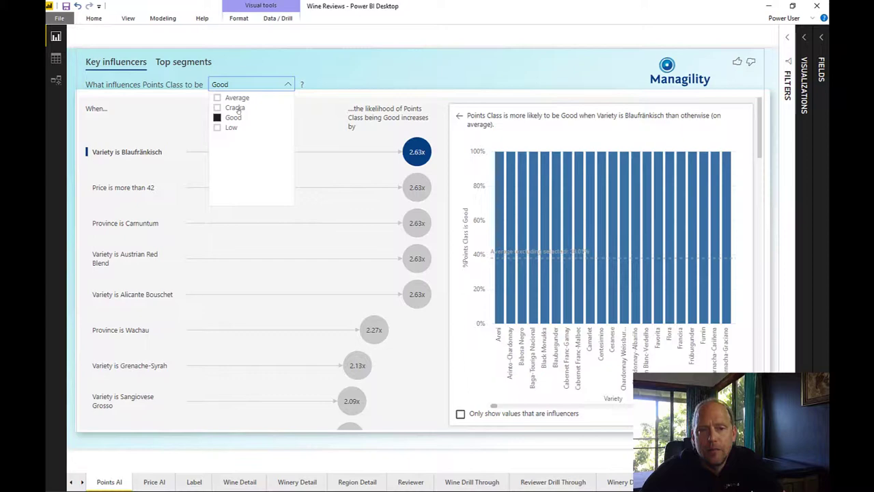
Analyse Points Class Cracka and show the 6.66x Province is Mosel-Saar-Ruwer chart.
click(236, 108)
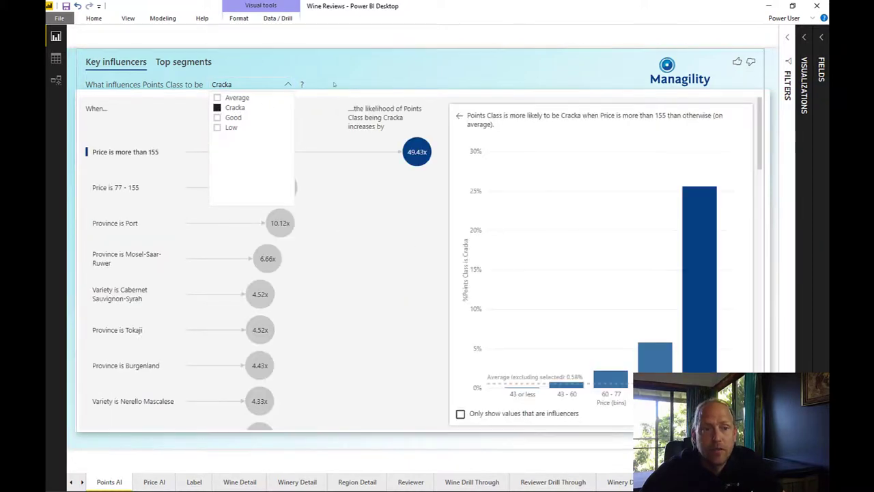
click(334, 84)
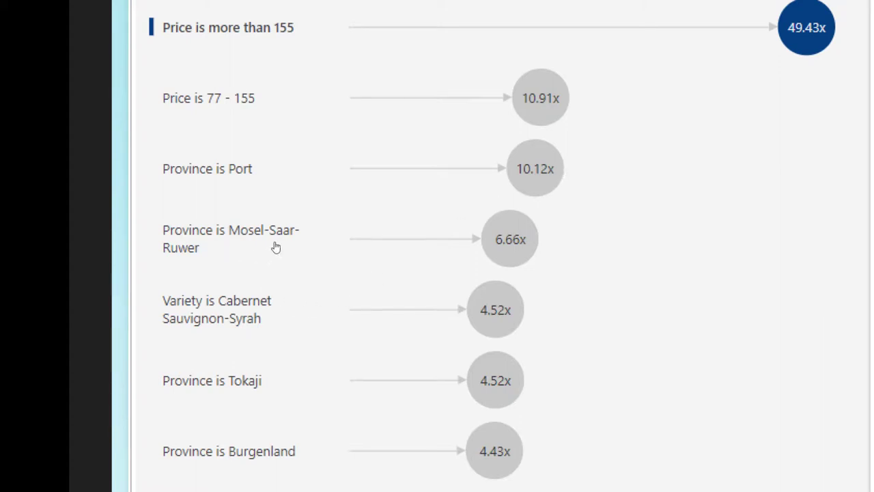
click(511, 246)
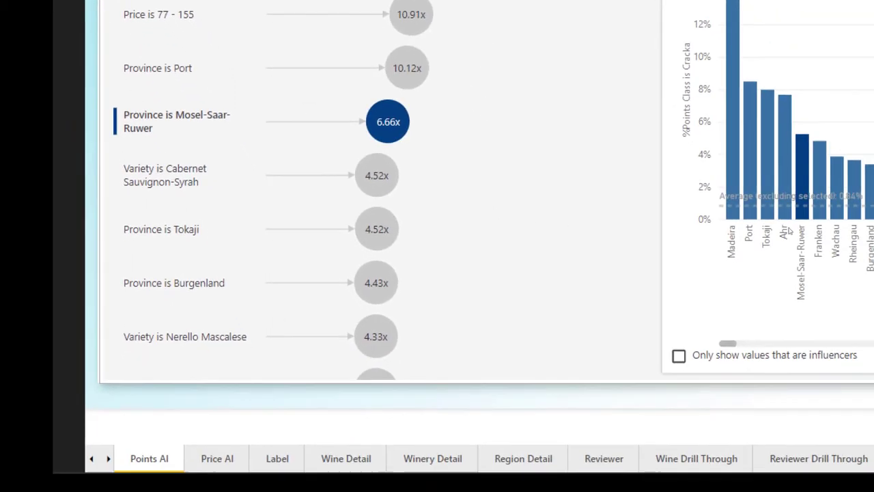
mouse_move(803, 182)
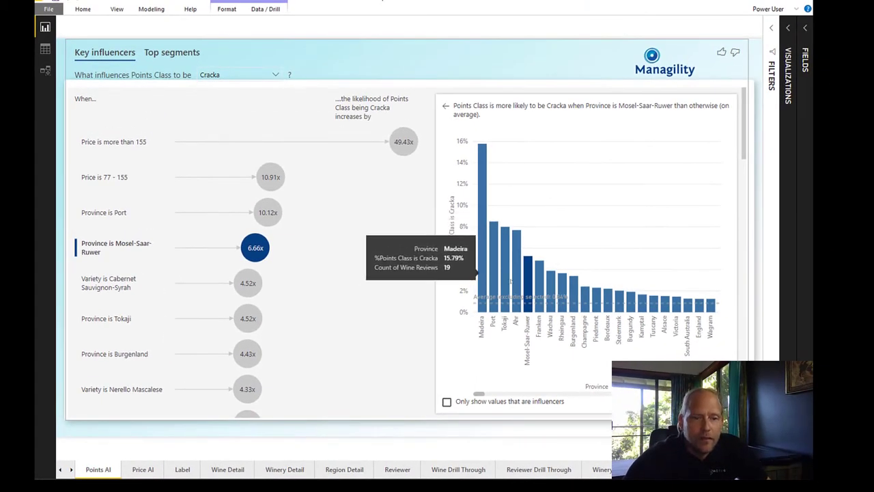
mouse_move(524, 290)
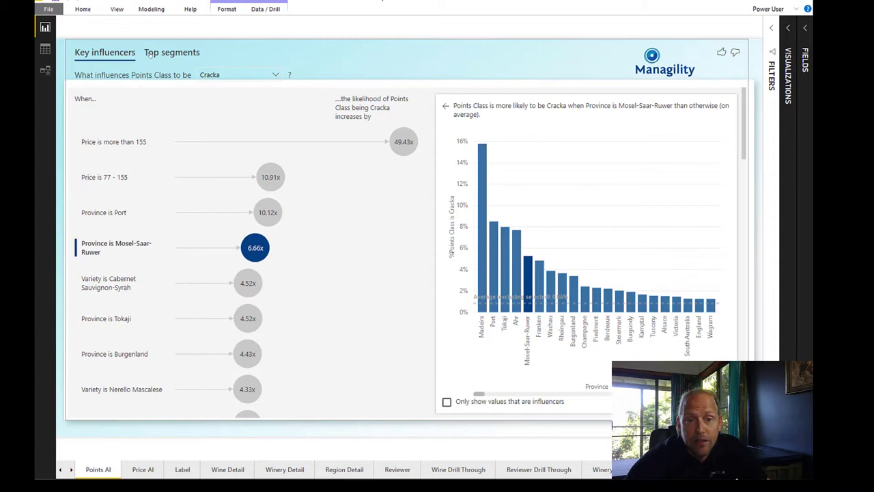
Under Top segments, open the 10.7% Cracka segment and expand 'Learn more about this segment'.
click(171, 52)
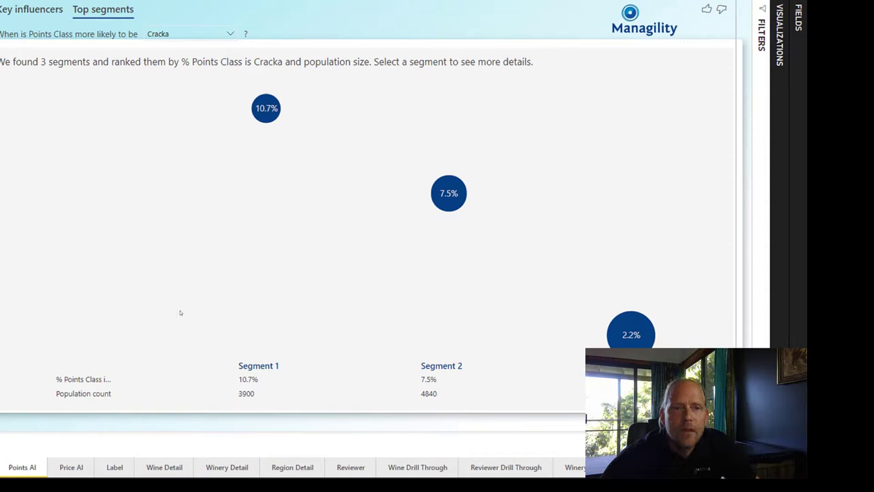
click(271, 119)
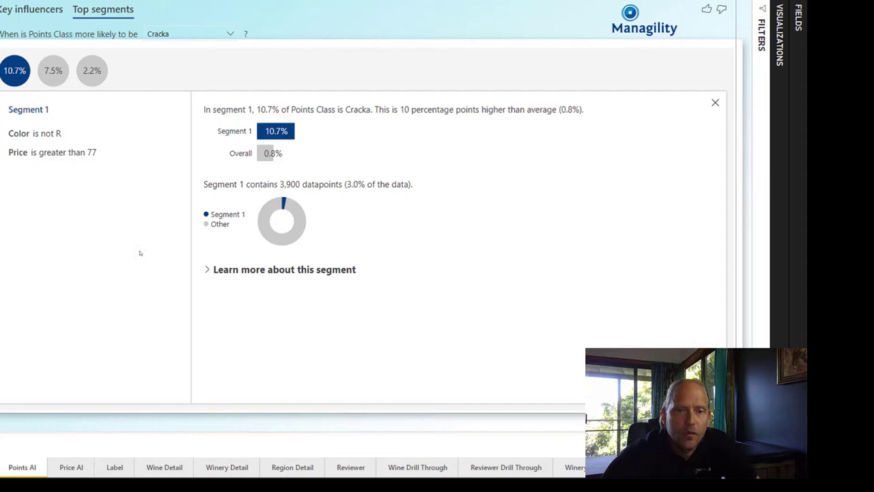
click(208, 270)
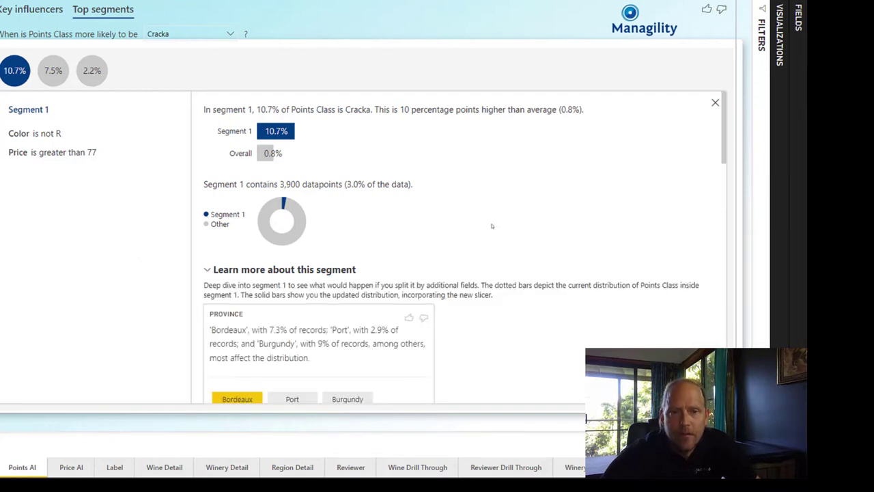
In Segment 1's Province card, compare Port and then Burgundy.
scroll(492, 227, down, 5)
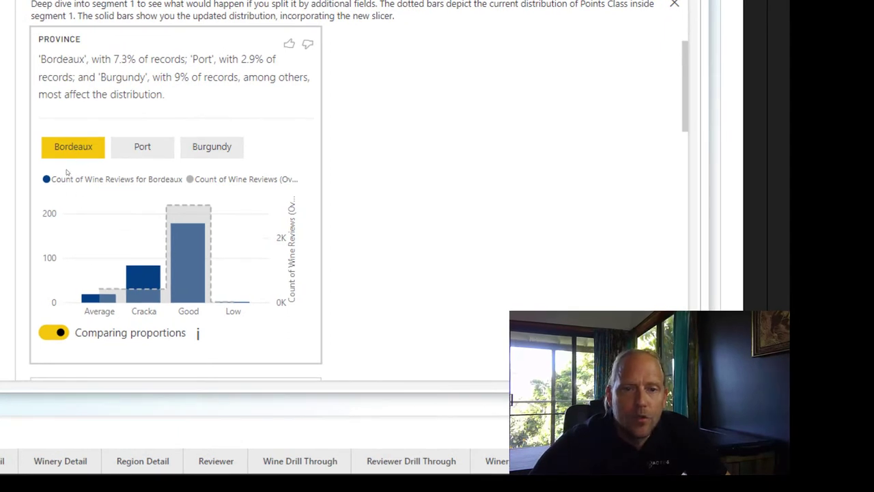
click(144, 159)
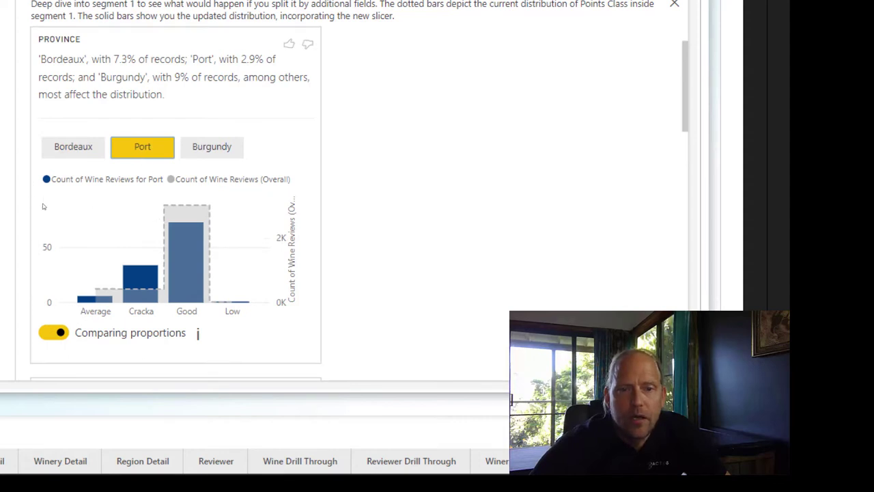
click(220, 148)
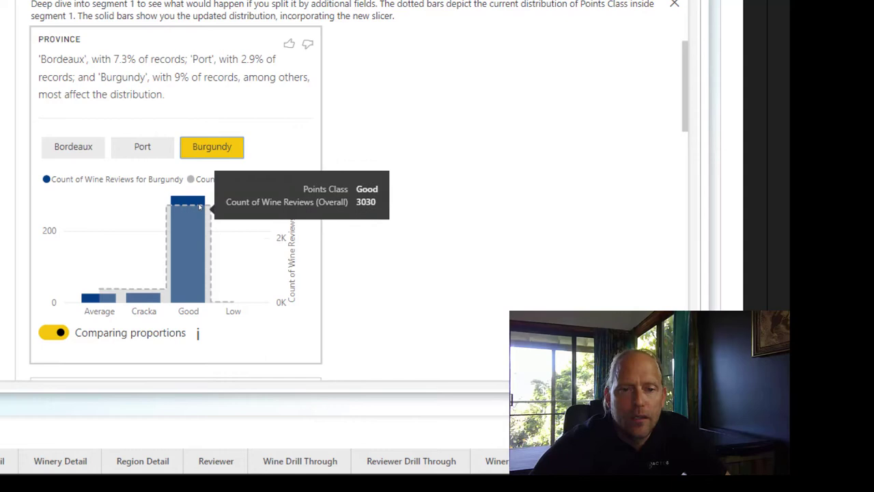
In the Variety card, compare Chardonnay then Port, and review the Vintage and Country breakdowns.
scroll(146, 195, down, 4)
scroll(149, 197, down, 2)
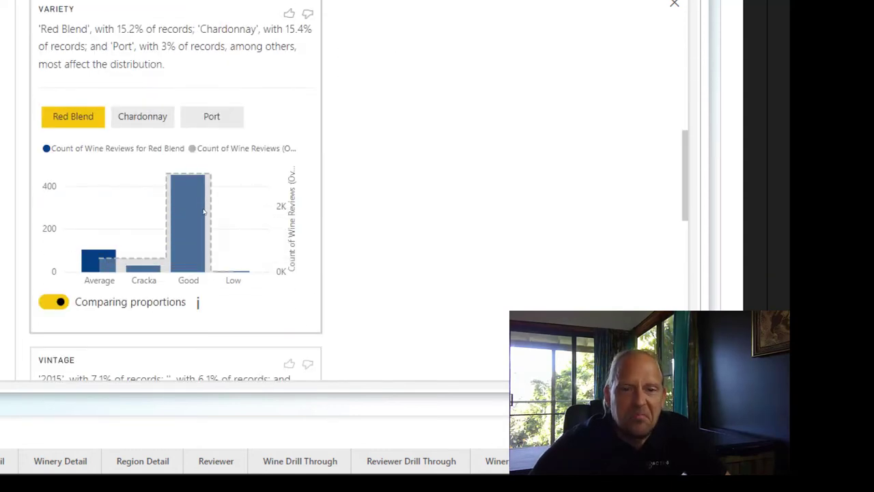
mouse_move(205, 215)
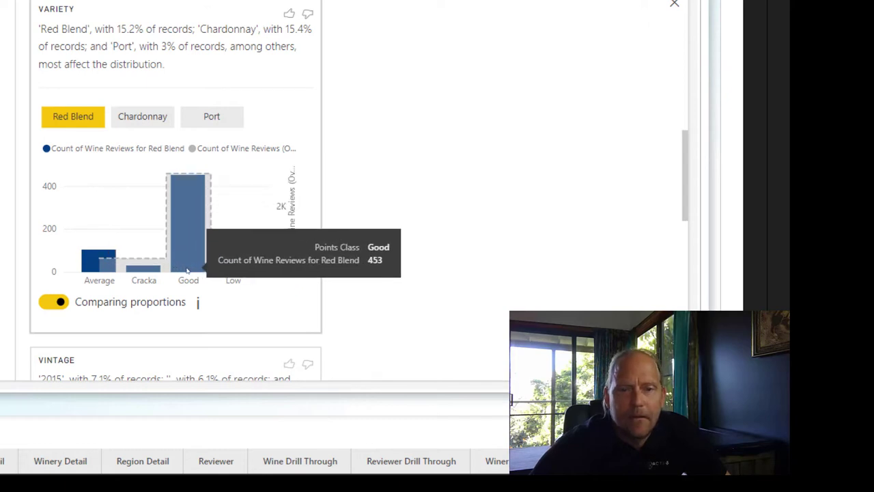
mouse_move(147, 265)
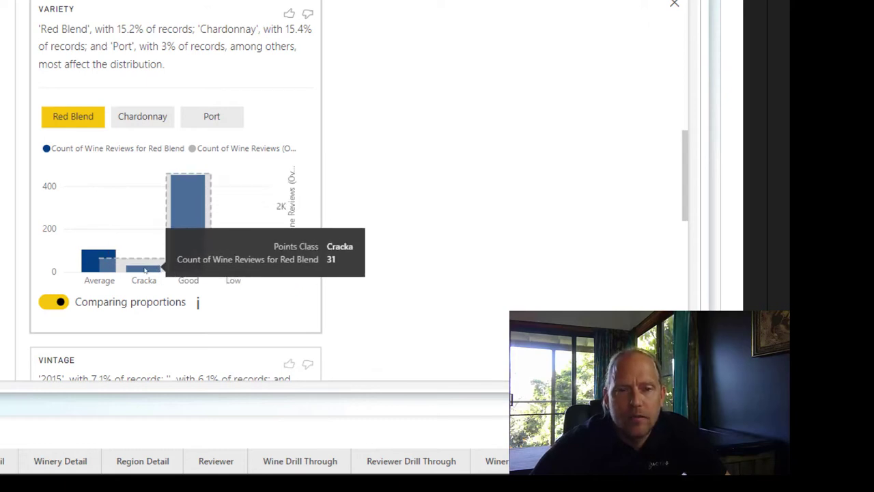
click(147, 122)
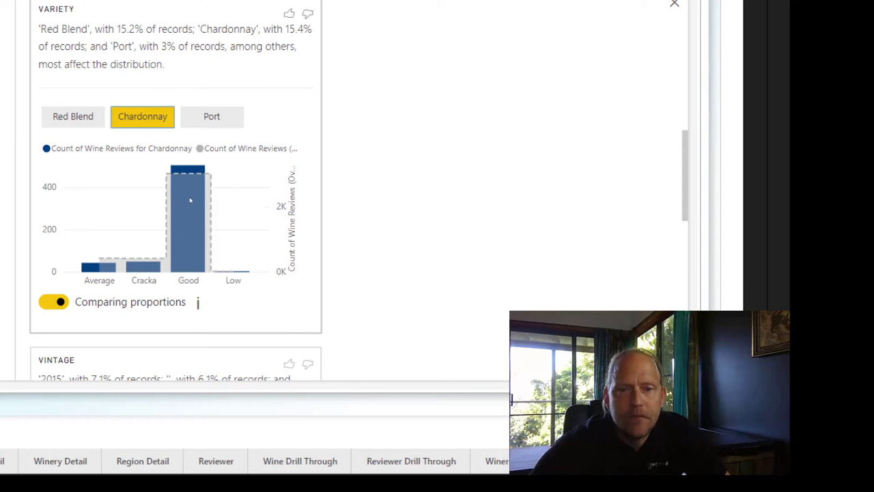
click(222, 121)
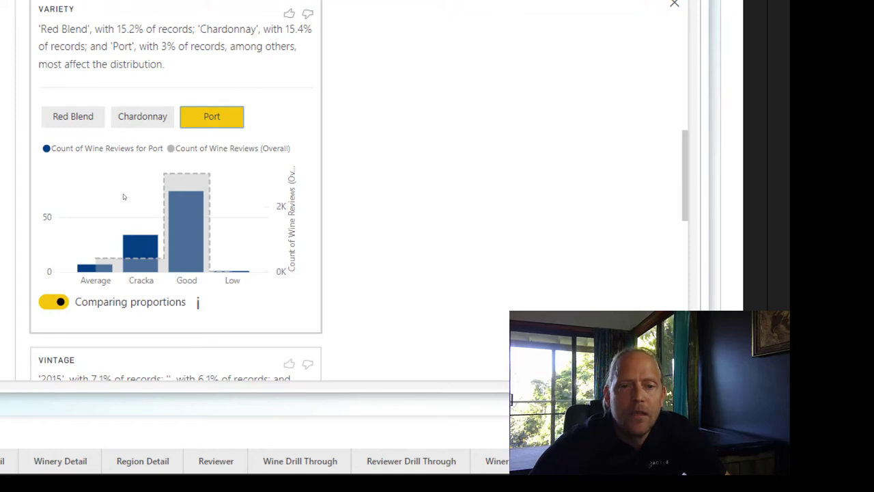
scroll(124, 197, down, 3)
scroll(115, 147, down, 3)
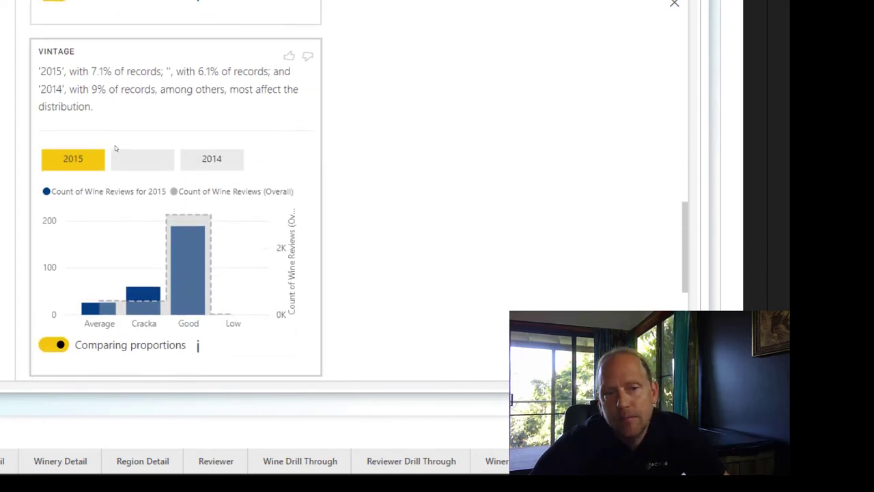
scroll(114, 147, down, 3)
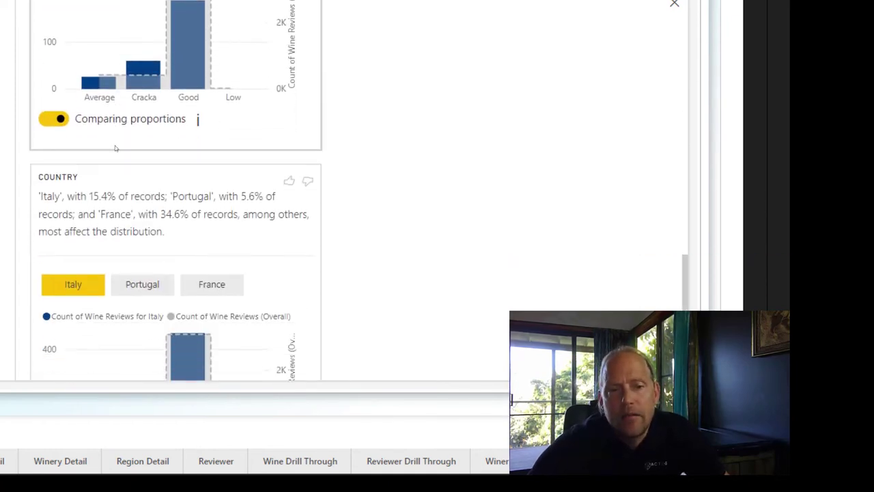